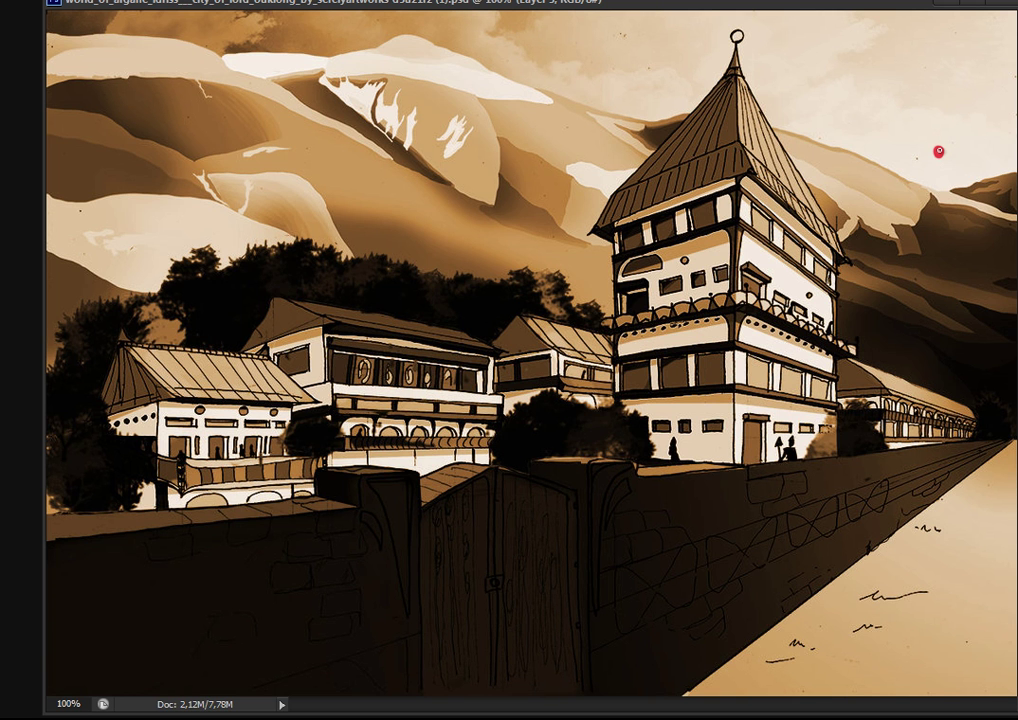
- Draw a red vertical guide beside the tower, a red horizon line across the painting, and trace the tower's lower edges and base
left_click_drag(938, 152, 935, 430)
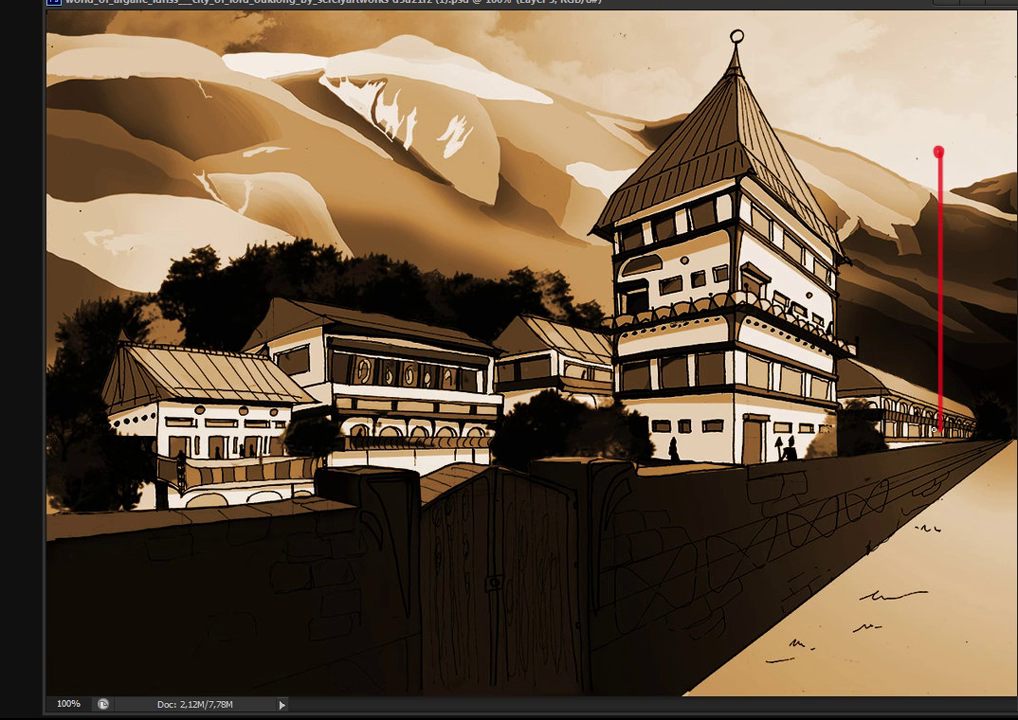
mouse_move(940, 431)
left_mouse_down()
mouse_move(888, 431)
mouse_move(677, 484)
mouse_move(1014, 480)
left_mouse_up()
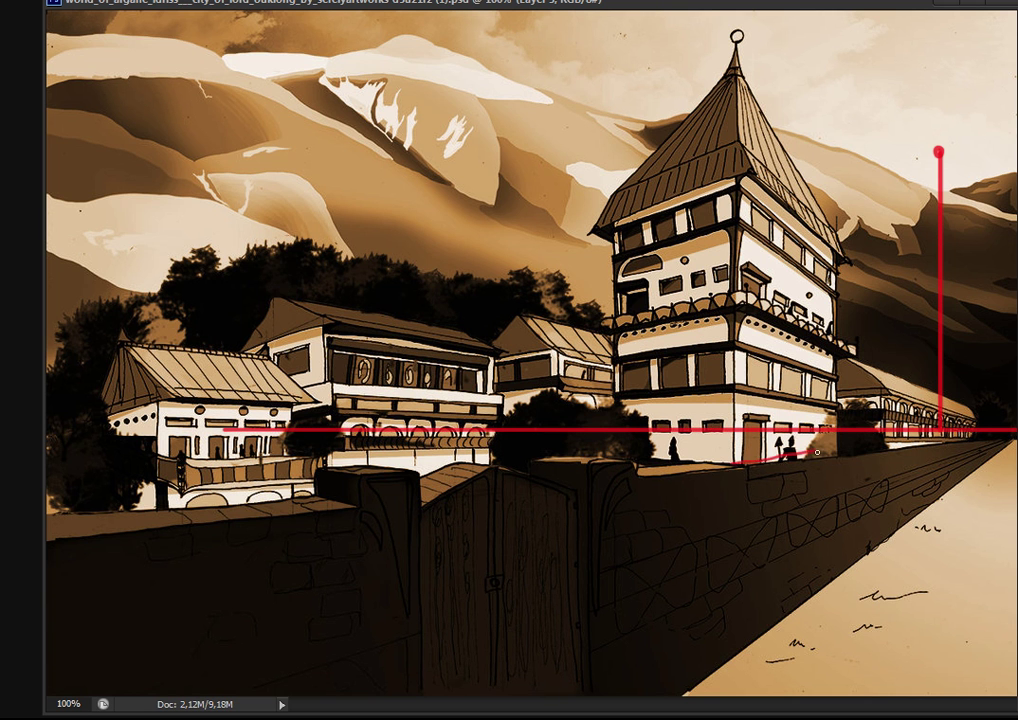
left_click_drag(734, 464, 732, 341)
left_click_drag(837, 342, 837, 461)
left_click_drag(616, 461, 614, 281)
mouse_move(837, 461)
left_mouse_down()
mouse_move(620, 459)
mouse_move(785, 456)
mouse_move(736, 456)
left_mouse_up()
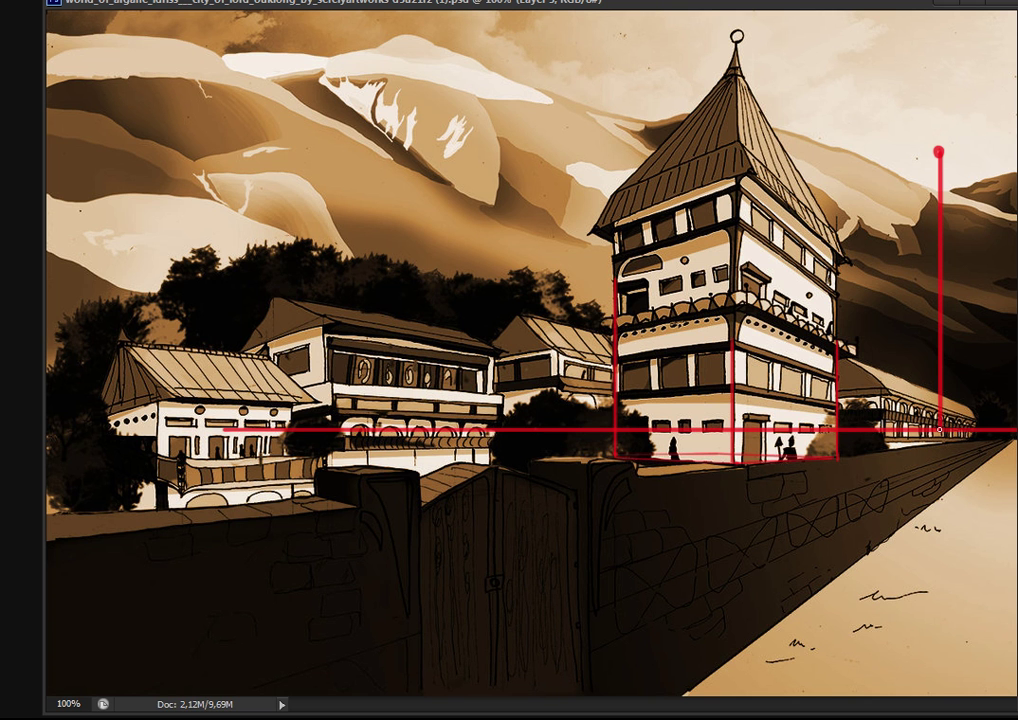
left_click(836, 460, "shift")
mouse_move(771, 490)
left_mouse_down()
mouse_move(829, 469)
mouse_move(815, 466)
mouse_move(841, 455)
mouse_move(749, 500)
left_mouse_up()
left_click_drag(839, 456, 681, 512)
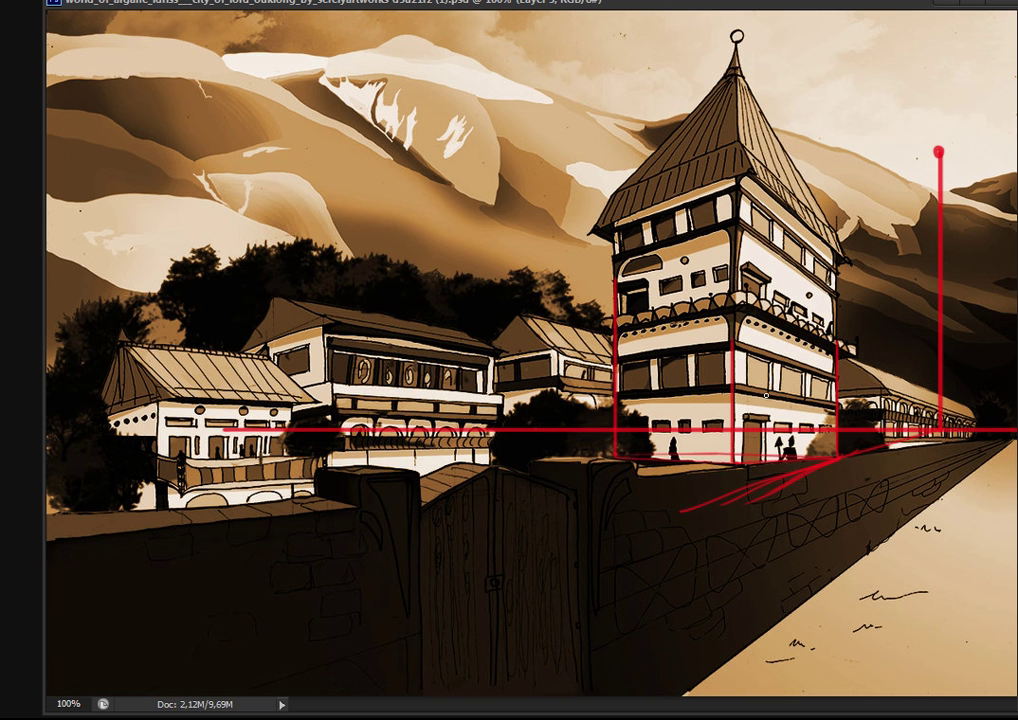
key("v")
key("ctrl+alt+z")
key("ctrl+alt+z")
key("ctrl+alt+z")
key("ctrl+alt+z")
key("ctrl+alt+z")
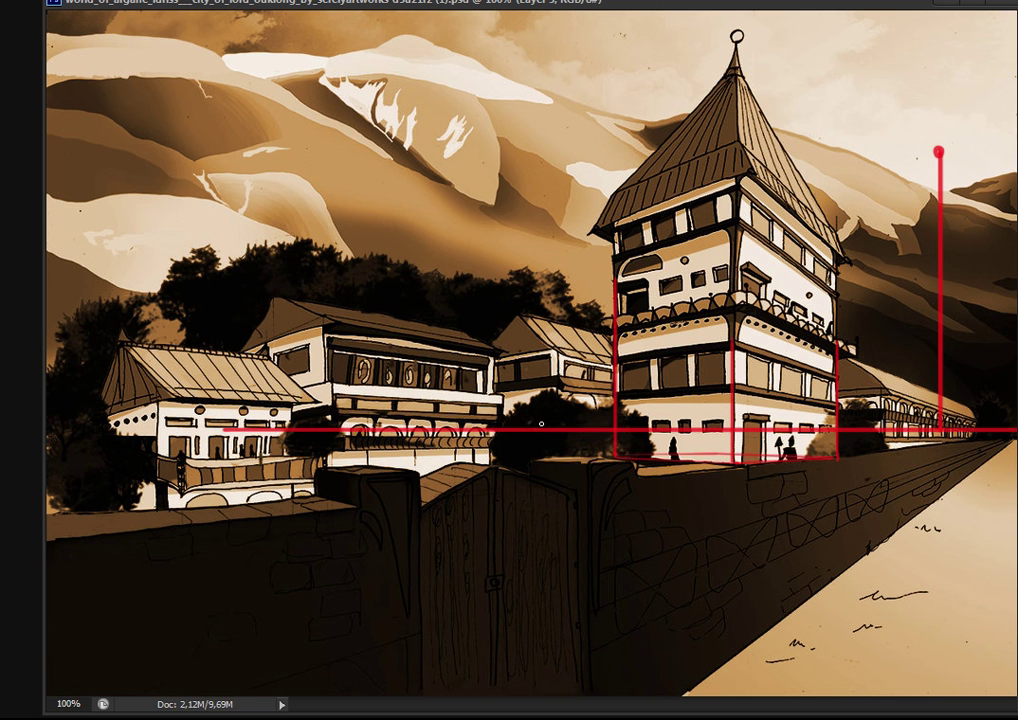
key("ctrl+alt+z")
left_click_drag(638, 454, 836, 457)
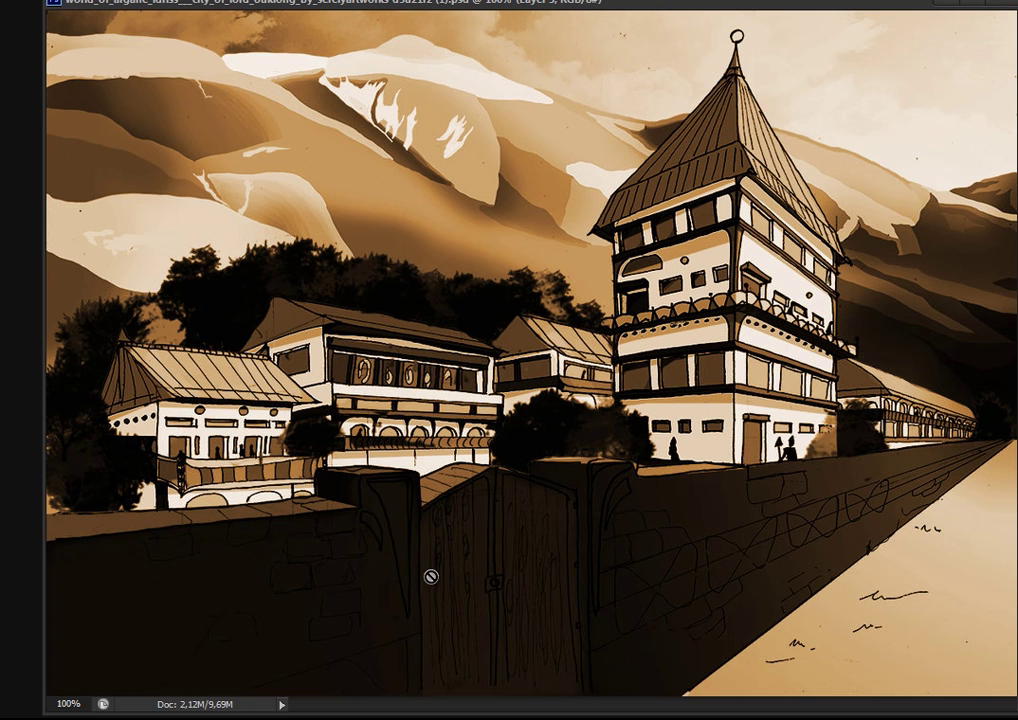
scroll(590, 489, "down", 10)
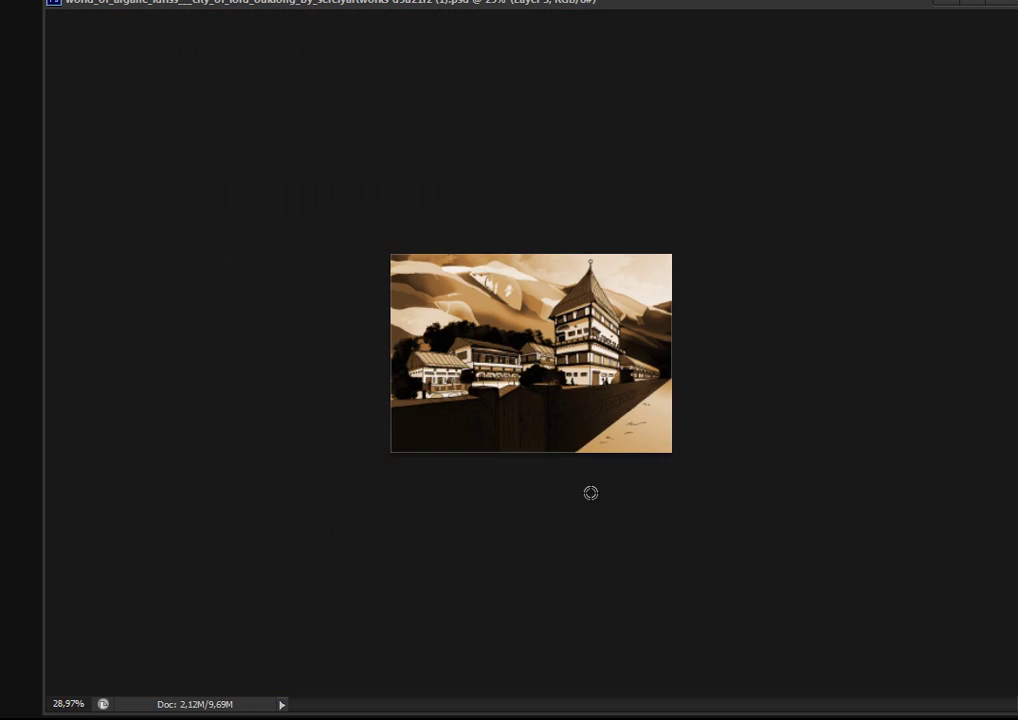
scroll(551, 415, "down", 1)
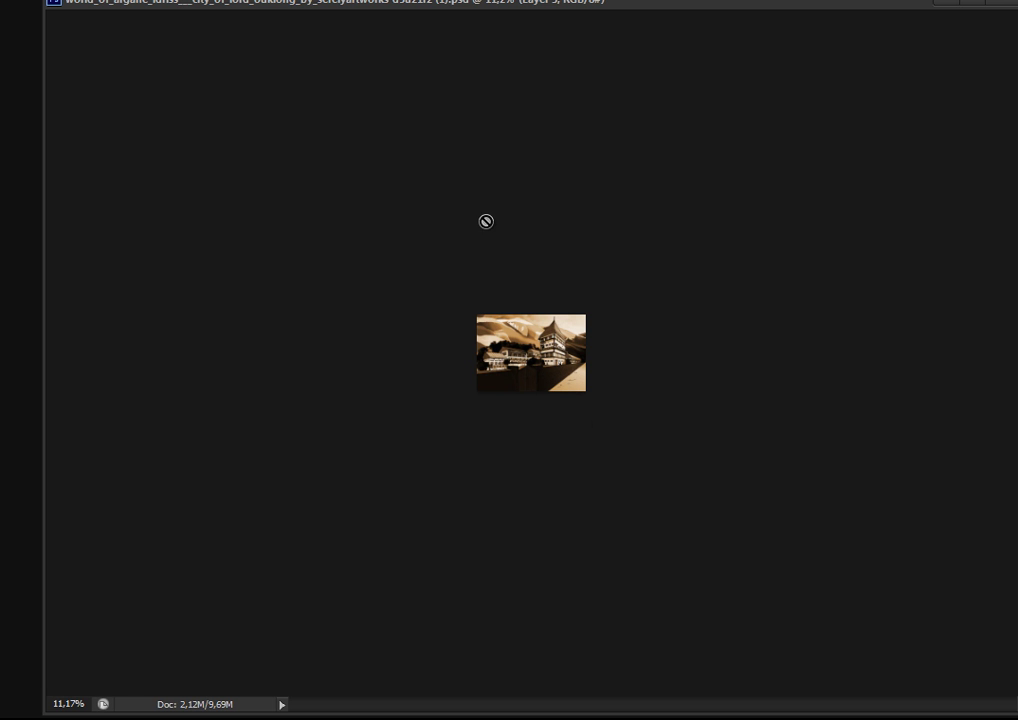
scroll(535, 355, "down", 2)
scroll(535, 355, "up", 17)
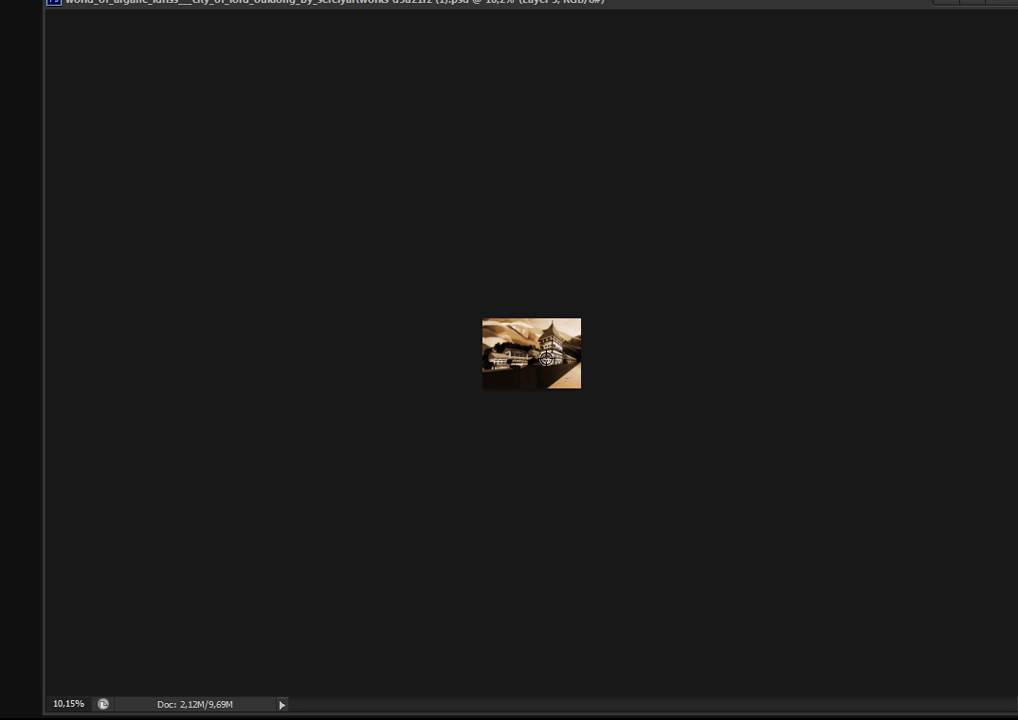
scroll(546, 358, "up", 8)
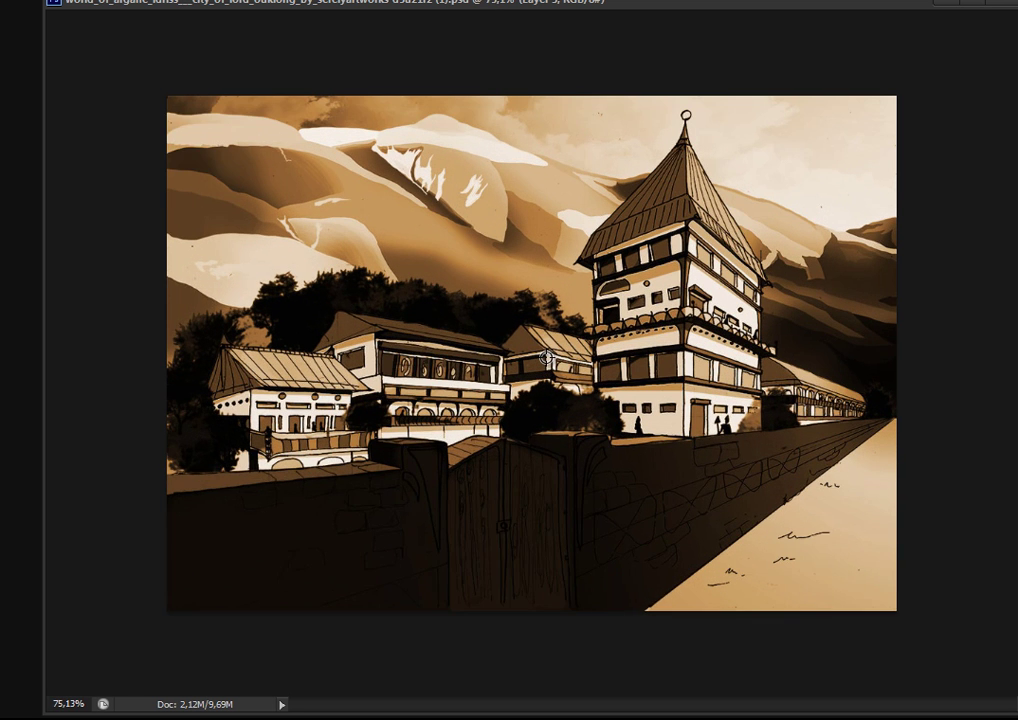
scroll(550, 362, "down", 1)
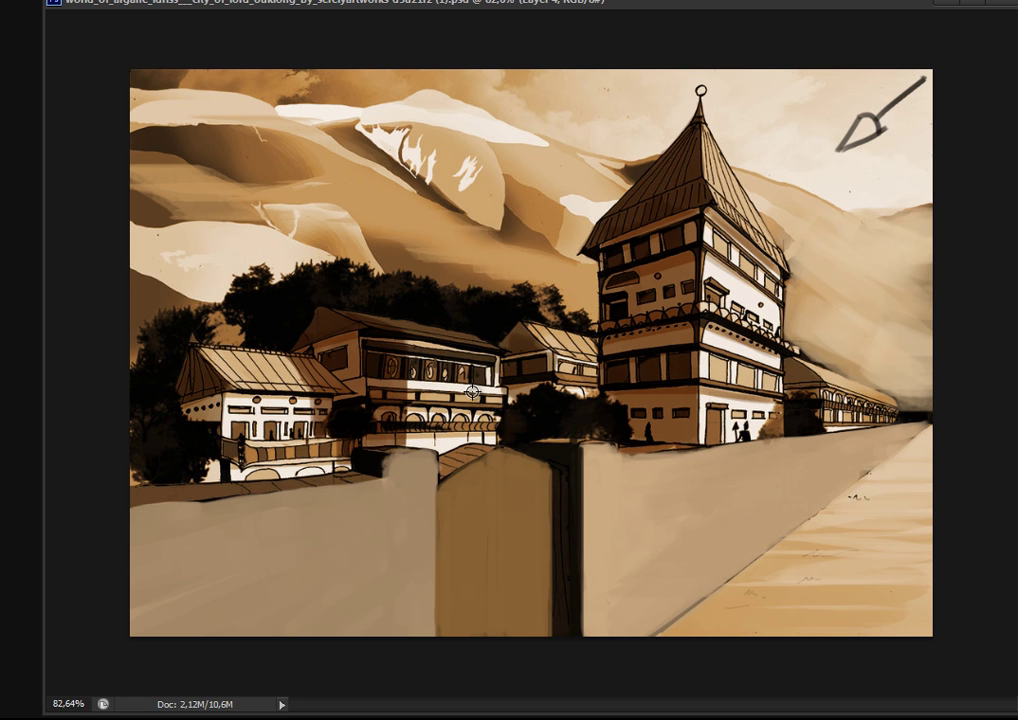
- Paint soft lighter brown haze over the dark trees and bushes around the houses and the wall pillar
left_click(440, 425, "alt")
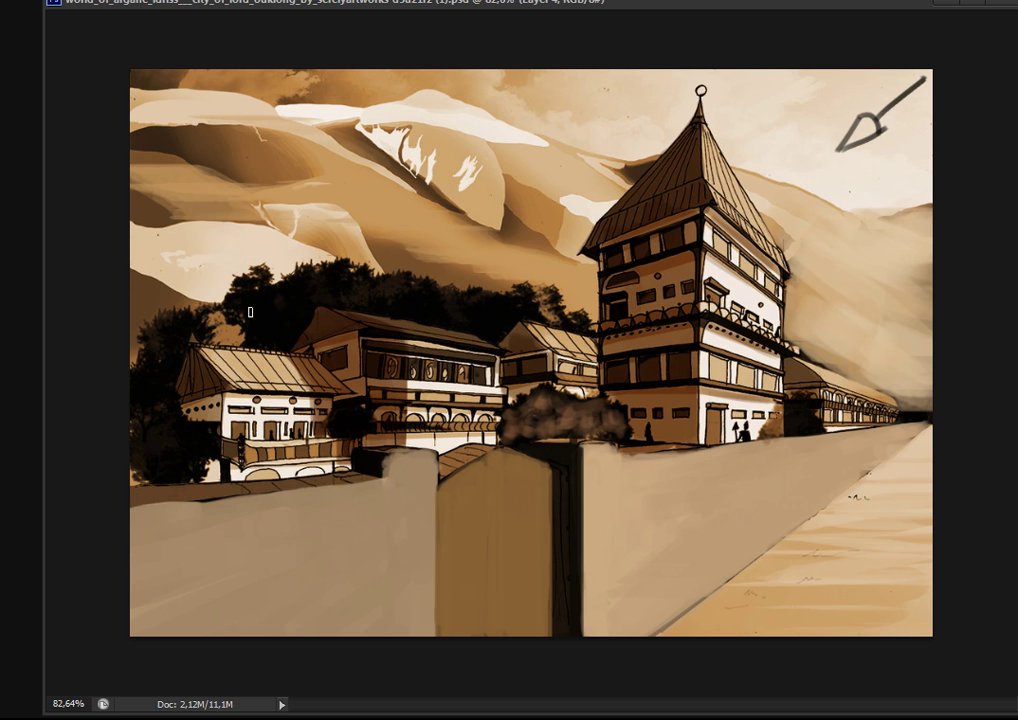
mouse_move(267, 330)
left_mouse_down()
mouse_move(237, 306)
mouse_move(240, 293)
mouse_move(396, 295)
mouse_move(489, 330)
mouse_move(489, 313)
mouse_move(519, 312)
mouse_move(316, 292)
mouse_move(300, 303)
mouse_move(354, 277)
left_mouse_up()
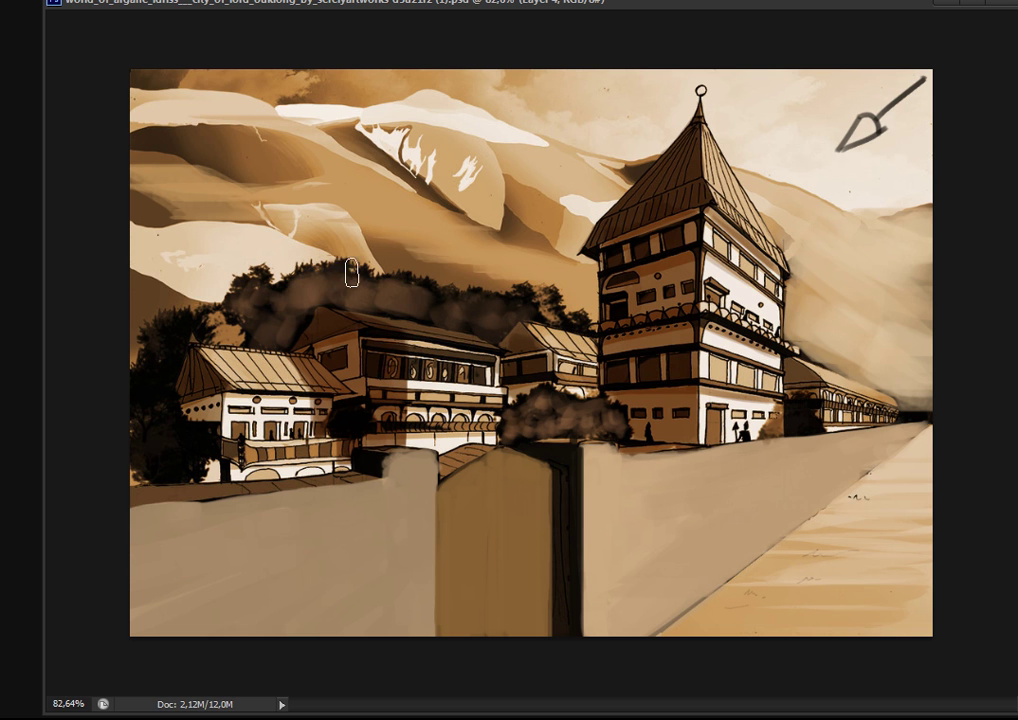
mouse_move(155, 344)
left_mouse_down()
mouse_move(162, 379)
mouse_move(169, 361)
mouse_move(144, 410)
mouse_move(155, 460)
mouse_move(166, 449)
mouse_move(181, 457)
mouse_move(185, 443)
mouse_move(201, 448)
mouse_move(170, 440)
left_mouse_up()
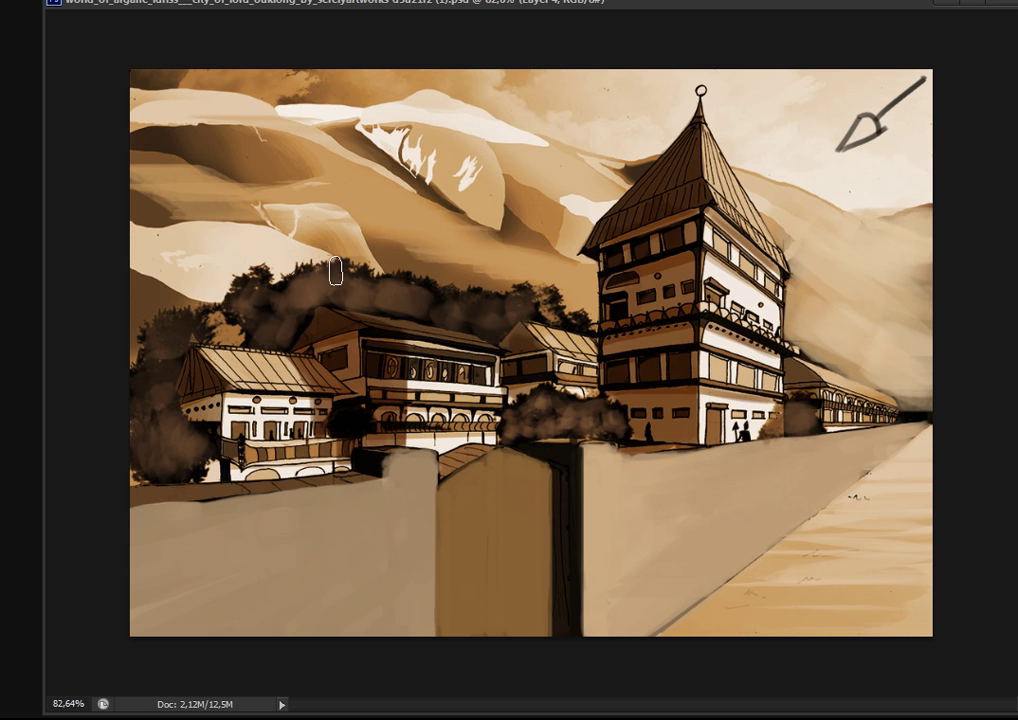
mouse_move(390, 288)
left_mouse_down()
mouse_move(479, 311)
mouse_move(420, 307)
left_mouse_up()
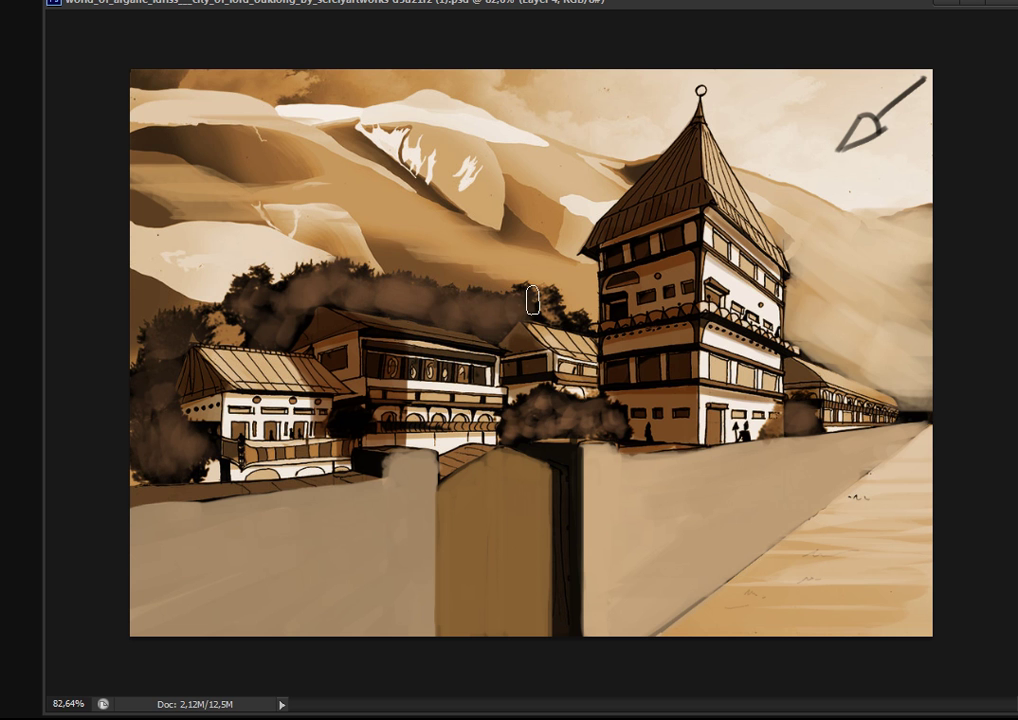
mouse_move(359, 420)
left_mouse_down()
mouse_move(336, 430)
mouse_move(366, 458)
left_mouse_up()
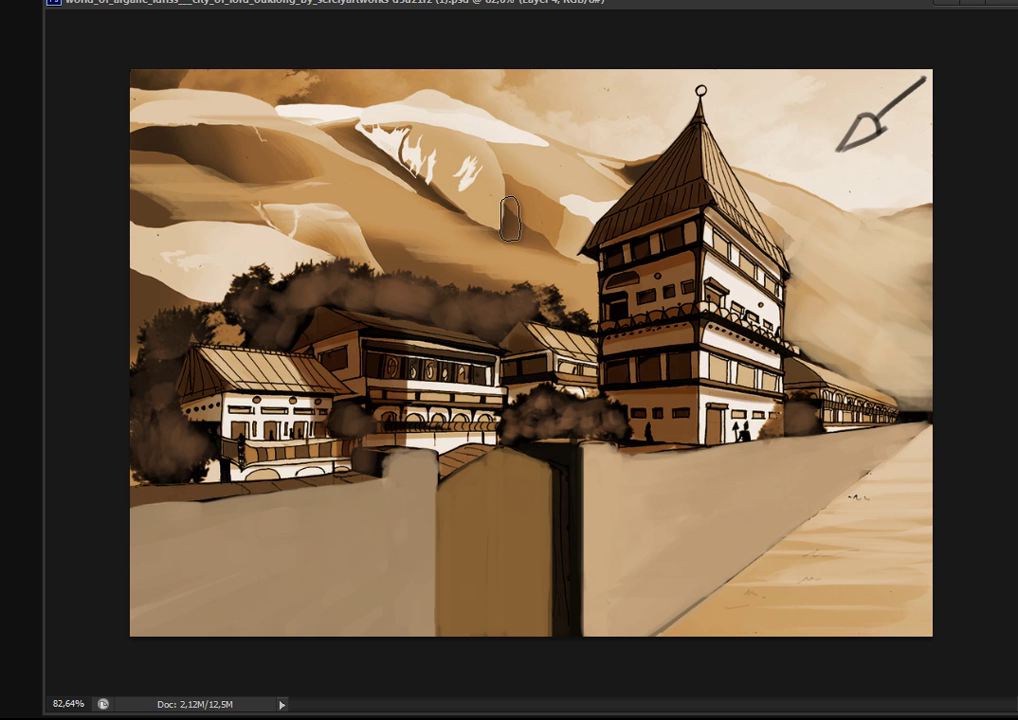
- Enlarge the brush and paint pale beige over the dark shadows of the mountains behind the houses
key("bracketright")
key("bracketright")
mouse_move(537, 231)
left_mouse_down()
mouse_move(580, 216)
mouse_move(305, 165)
mouse_move(78, 152)
mouse_move(159, 247)
mouse_move(108, 307)
mouse_move(220, 186)
mouse_move(462, 254)
left_mouse_up()
mouse_move(157, 282)
left_mouse_down()
mouse_move(190, 228)
mouse_move(152, 167)
mouse_move(296, 161)
left_mouse_up()
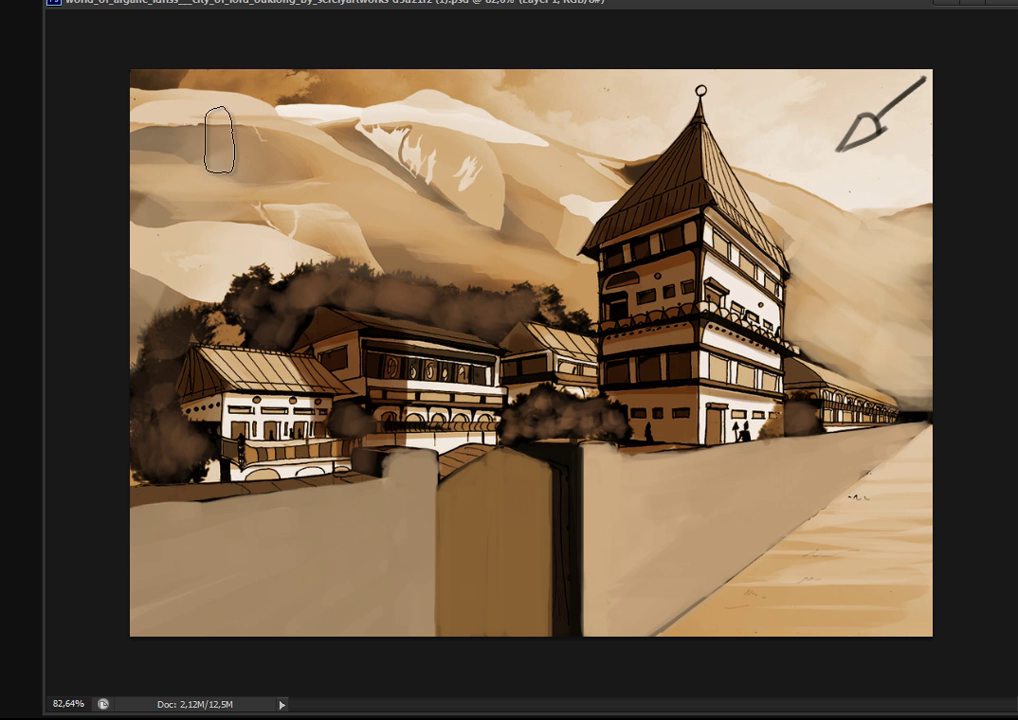
left_click_drag(397, 154, 327, 164)
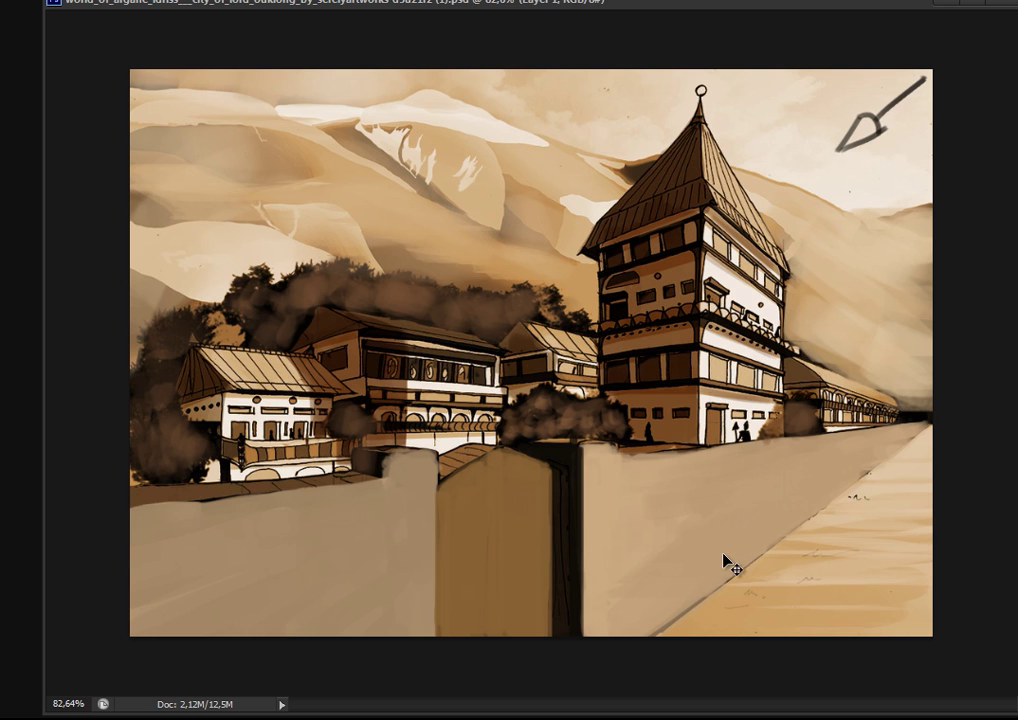
- Crop away the lower part of the painting so only the top of the wall and gate remains
scroll(723, 548, "down", 13)
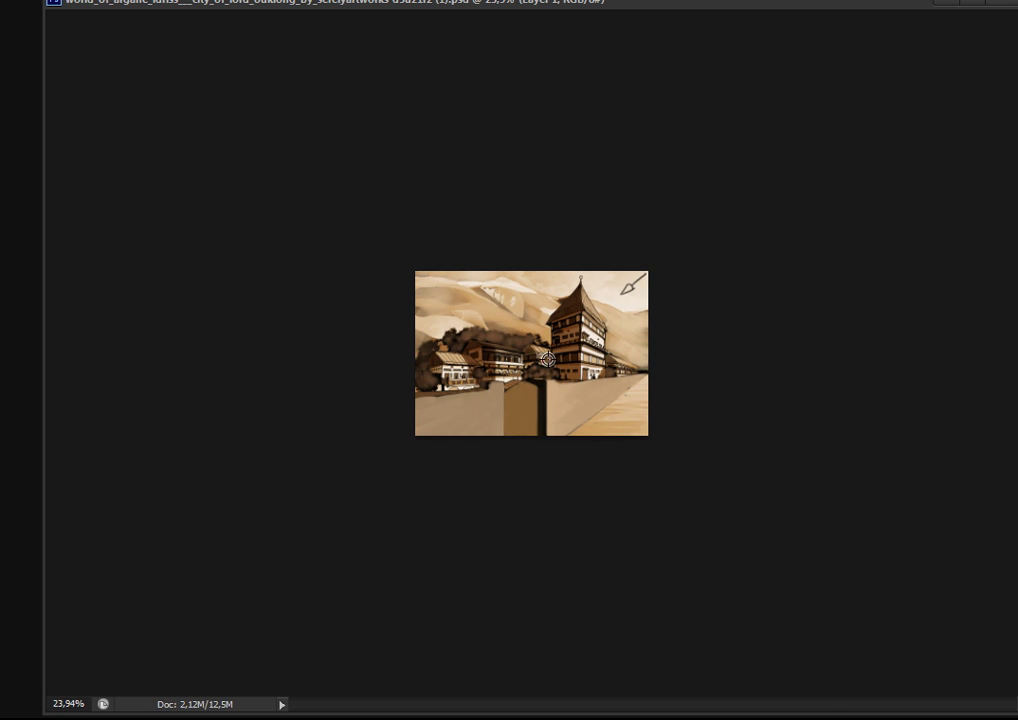
scroll(548, 359, "down", 1)
scroll(548, 359, "up", 1)
key("ctrl+t")
mouse_move(534, 435)
left_mouse_down()
mouse_move(539, 399)
mouse_move(539, 421)
left_mouse_up()
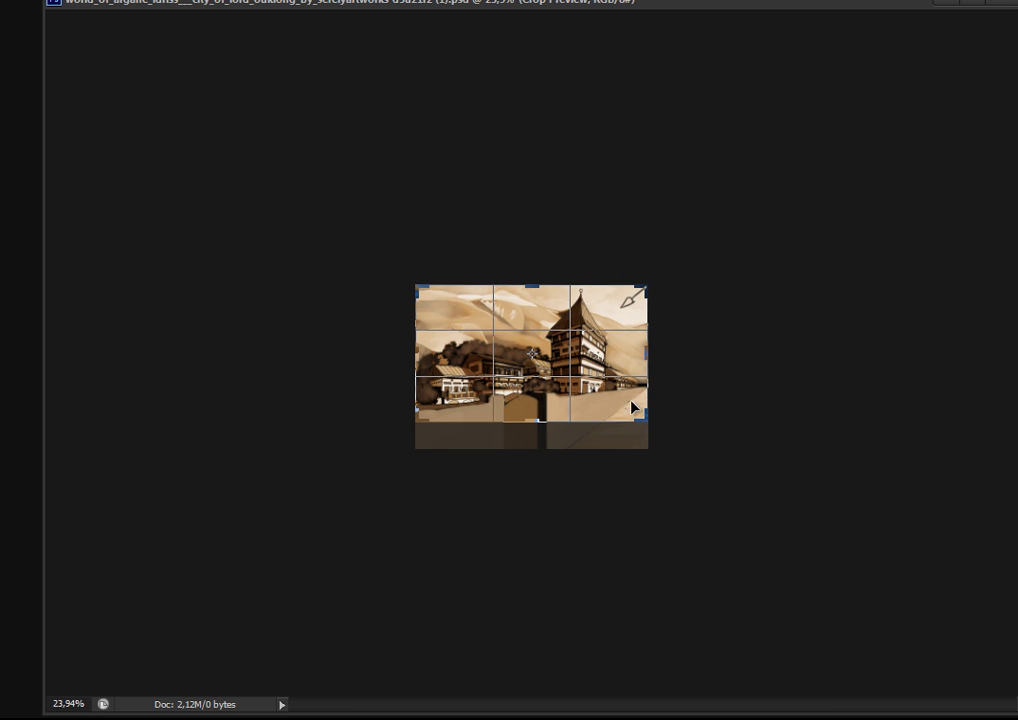
key("Return")
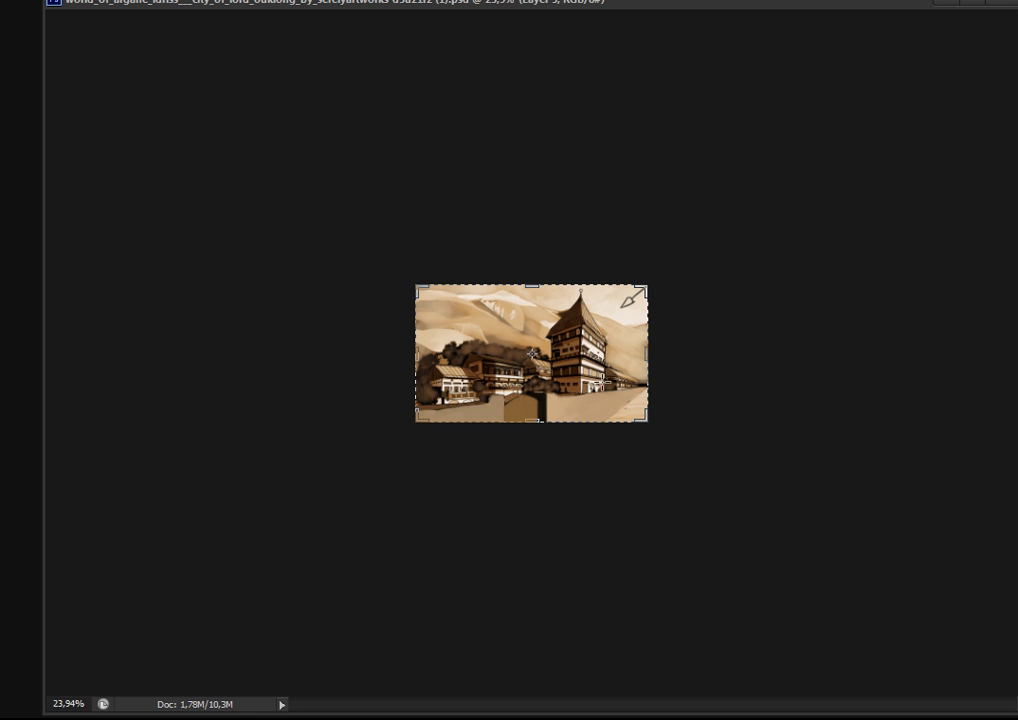
key("Return")
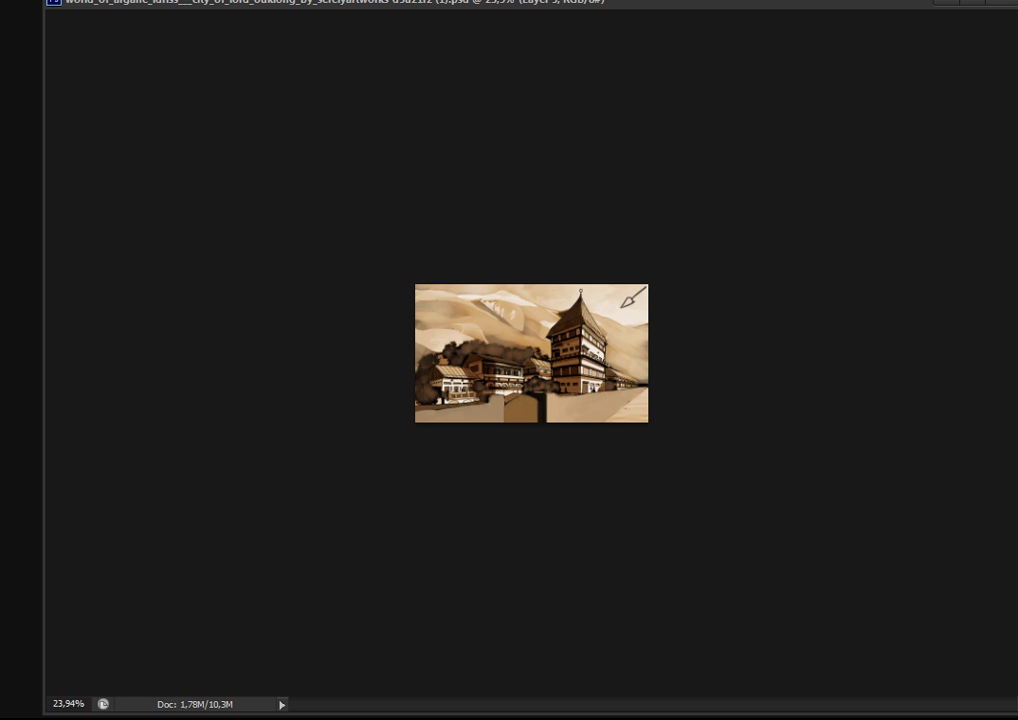
- Extend the canvas above the sky with the Crop tool and trim a thin strip off the lower edge
key("c")
left_click_drag(529, 285, 531, 272)
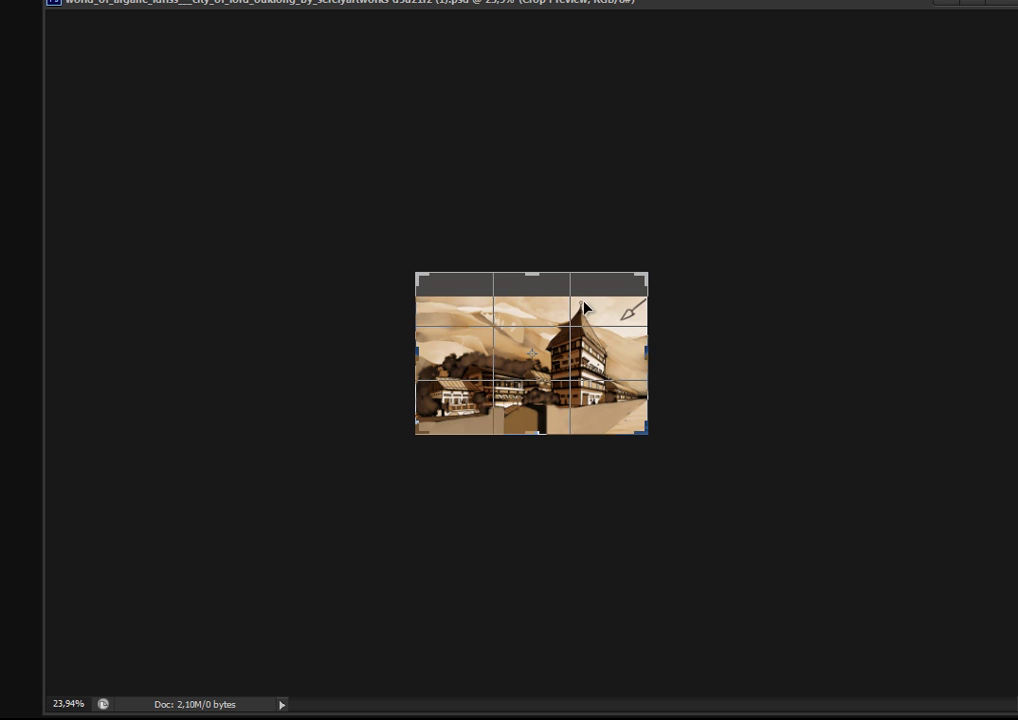
left_click_drag(534, 434, 537, 431)
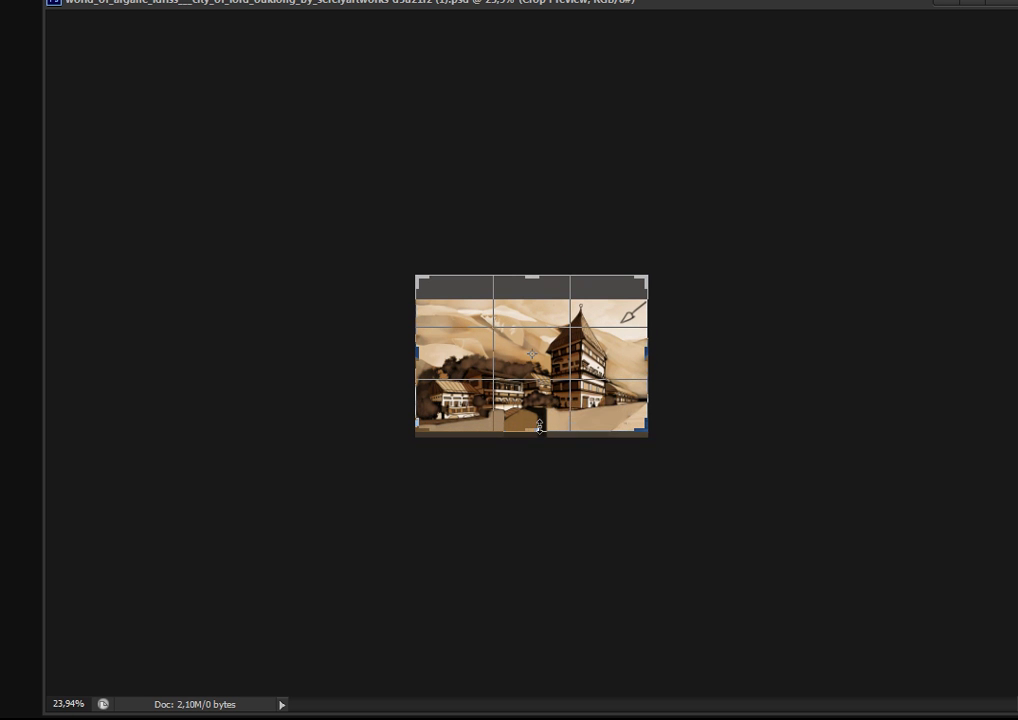
key("Return")
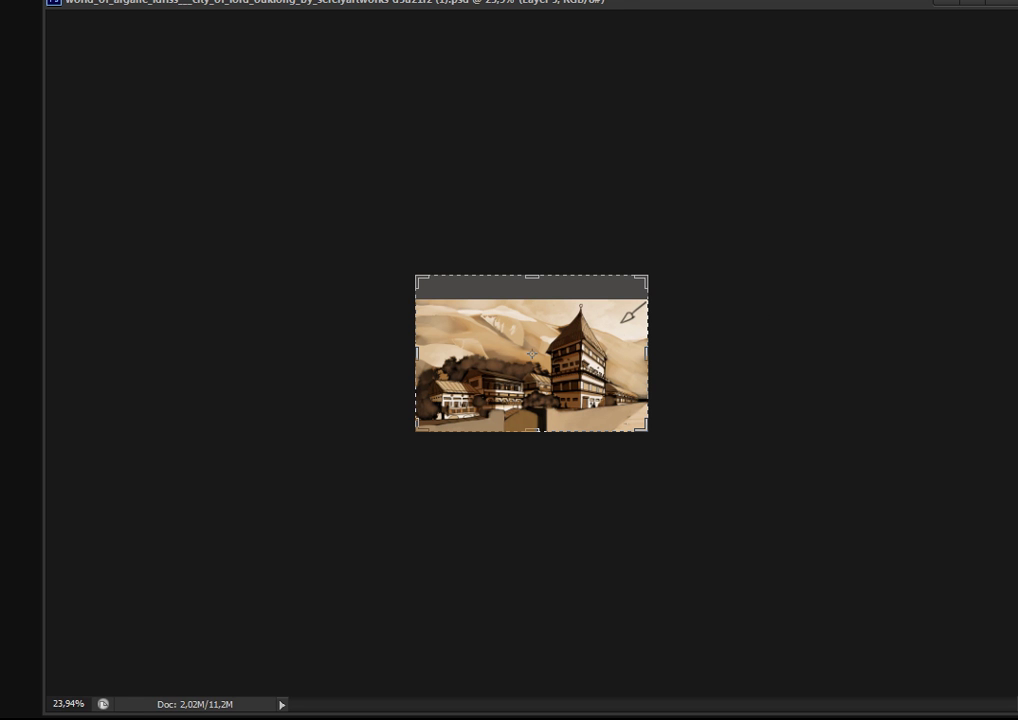
- Fill the empty strip above the painting with light beige to extend the sky
key("alt+")
key("g")
left_click(582, 295)
key("alt+bracketright")
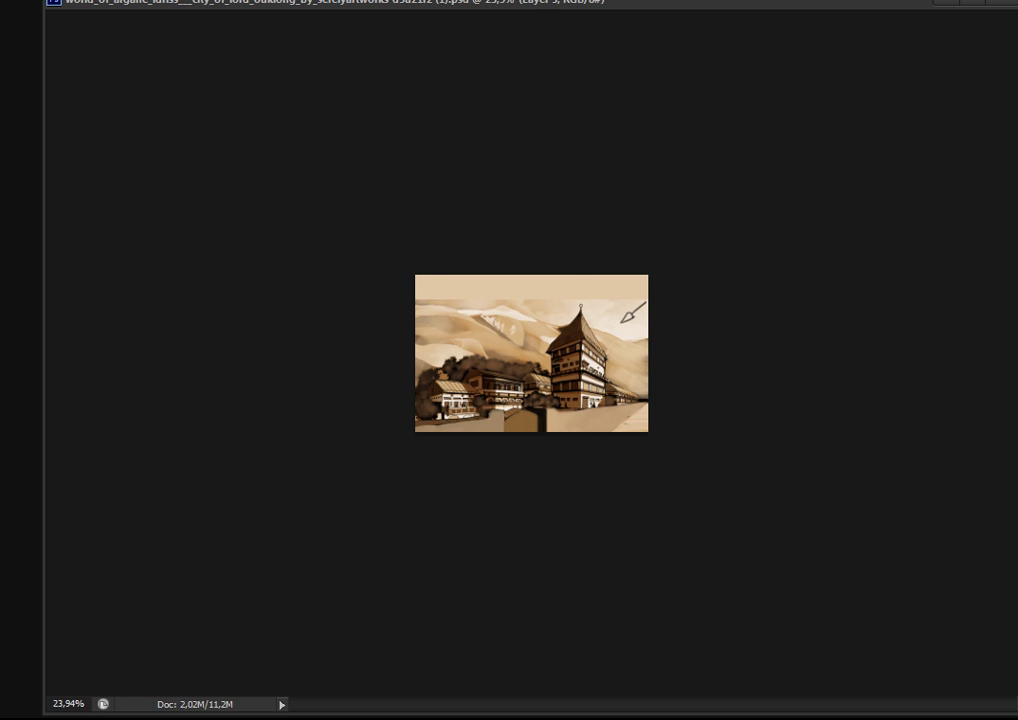
- Crop the newly filled sky strip to about half its height
key("c")
left_click_drag(534, 276, 535, 280)
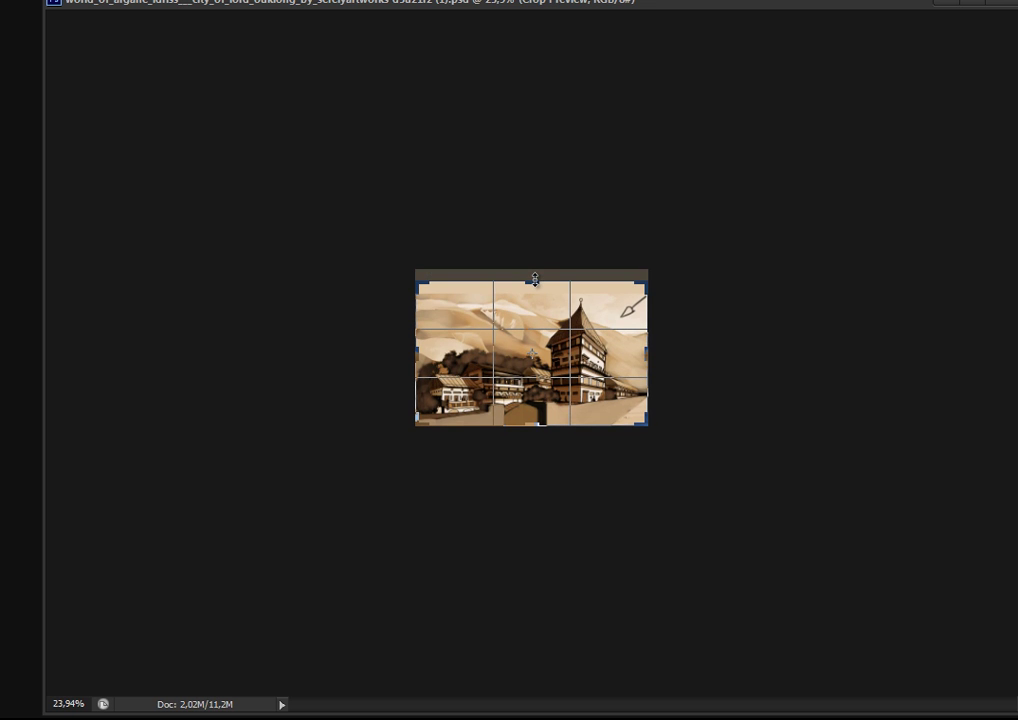
key("Return")
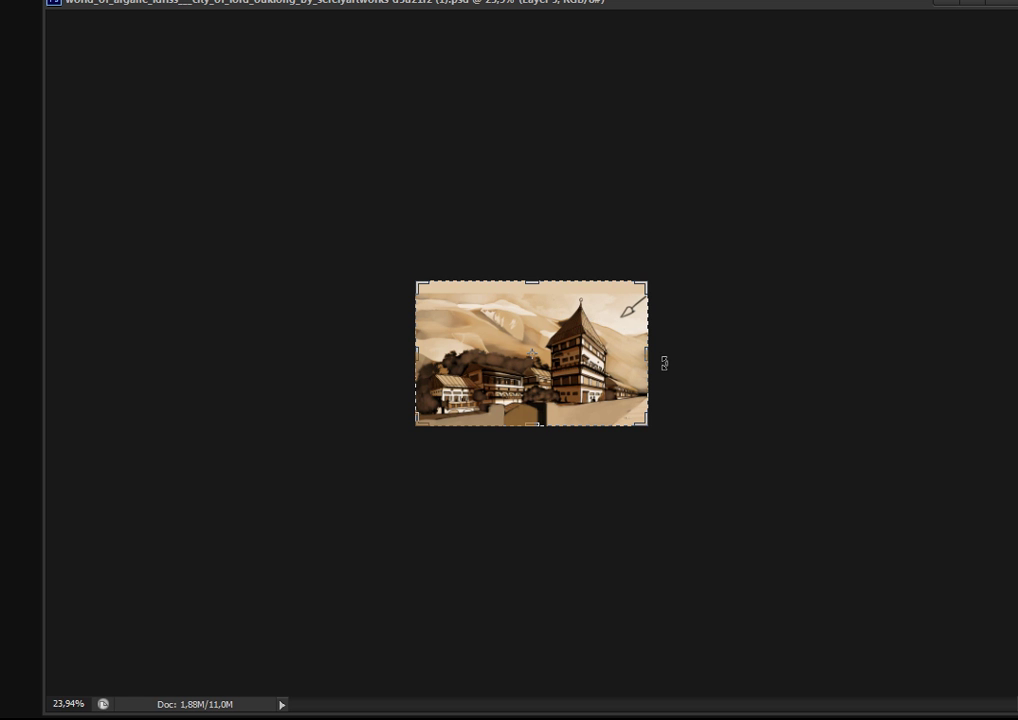
- Sample a beige from the mountains and paint pale haze over the houses and trees left of the tower
key("i")
left_click(568, 313)
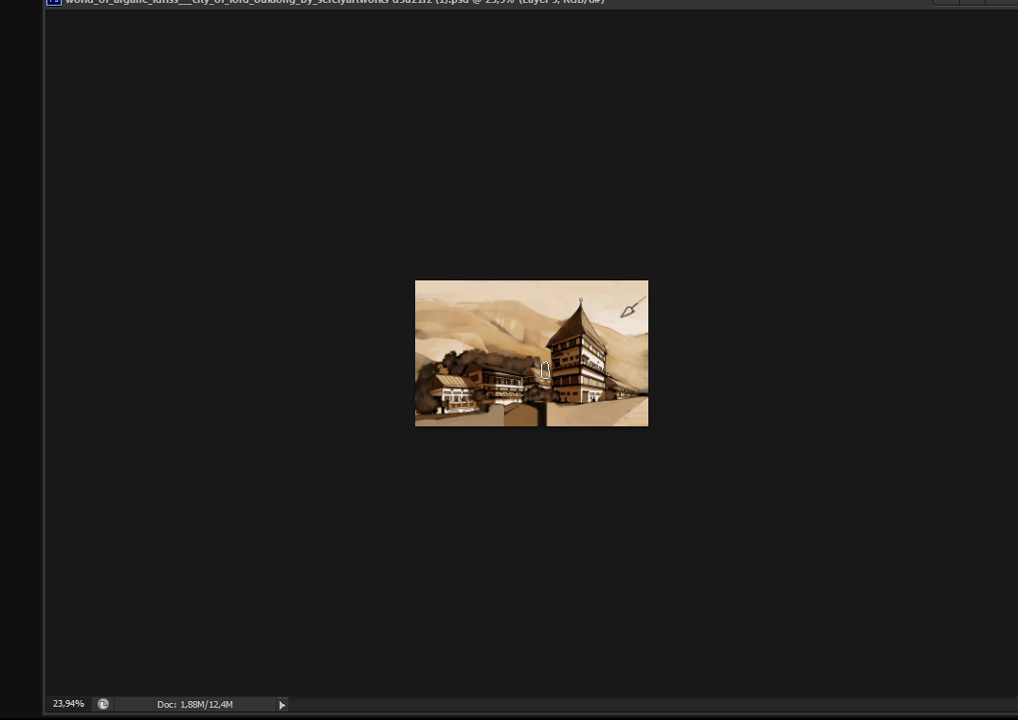
mouse_move(517, 356)
left_mouse_down()
mouse_move(458, 376)
mouse_move(454, 361)
mouse_move(425, 391)
mouse_move(480, 403)
left_mouse_up()
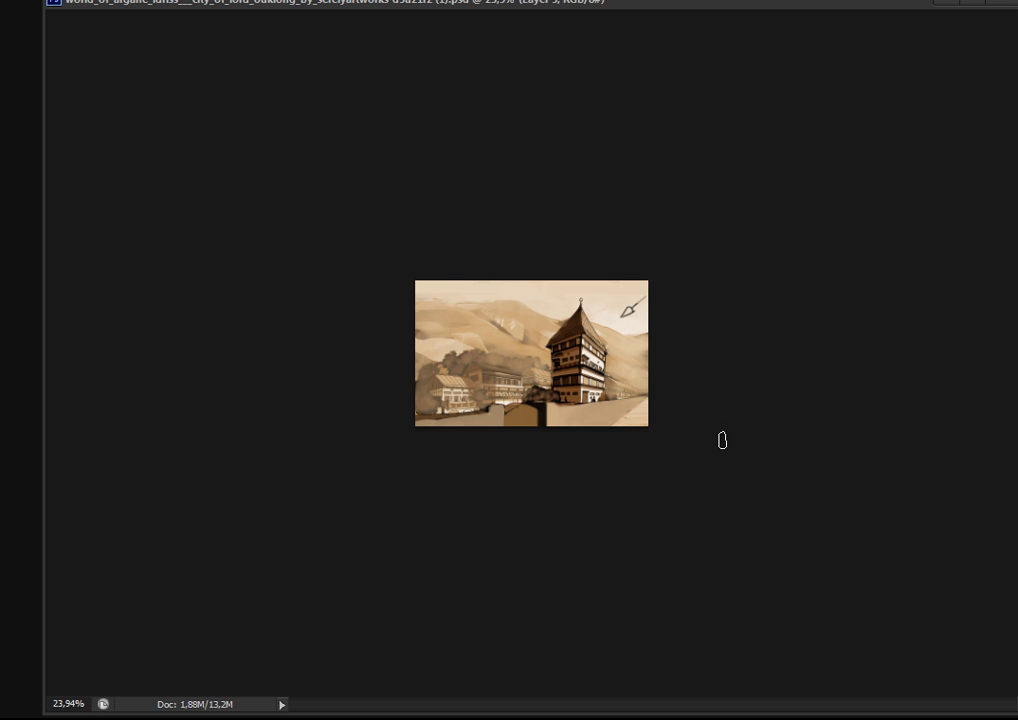
left_click_drag(586, 340, 598, 361)
key("ctrl+alt+z")
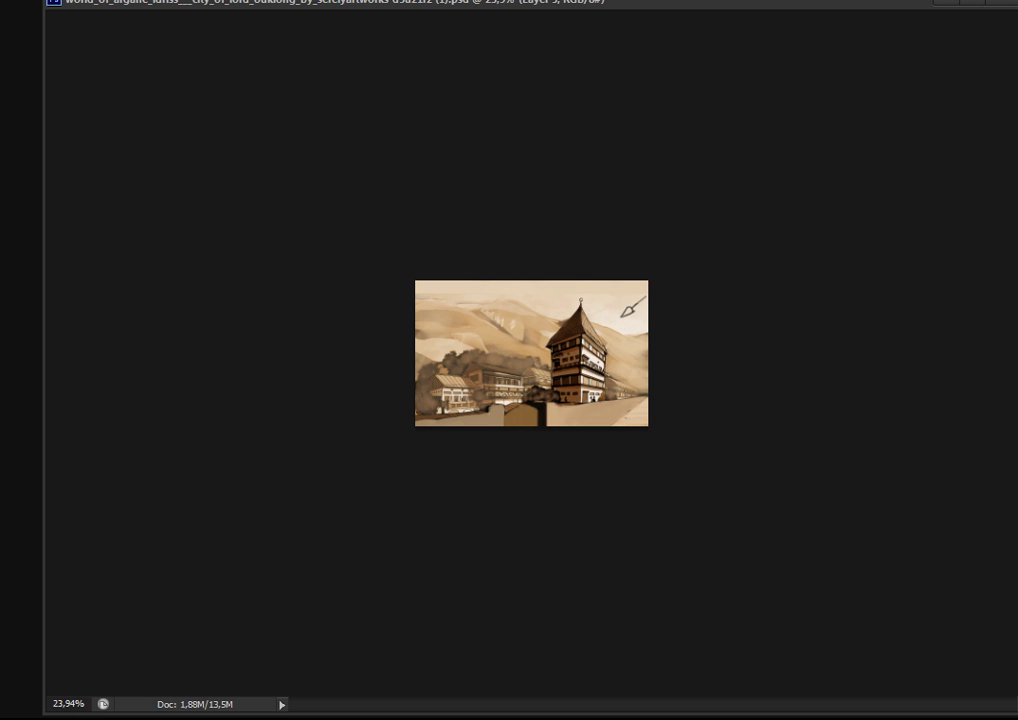
key("ctrl+z")
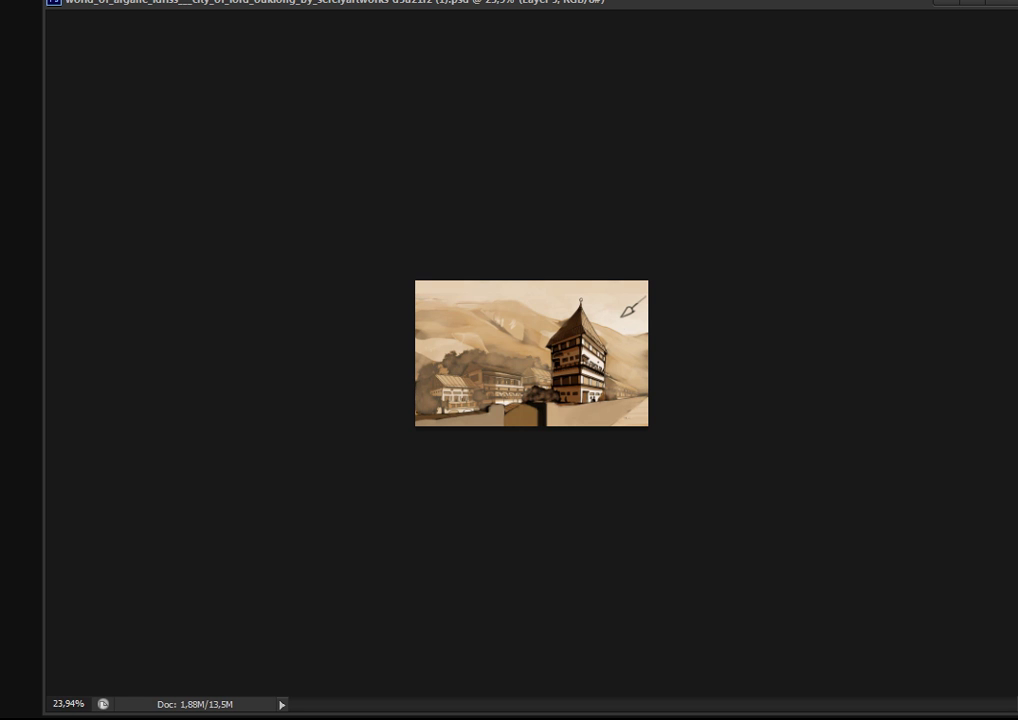
key("ctrl+z")
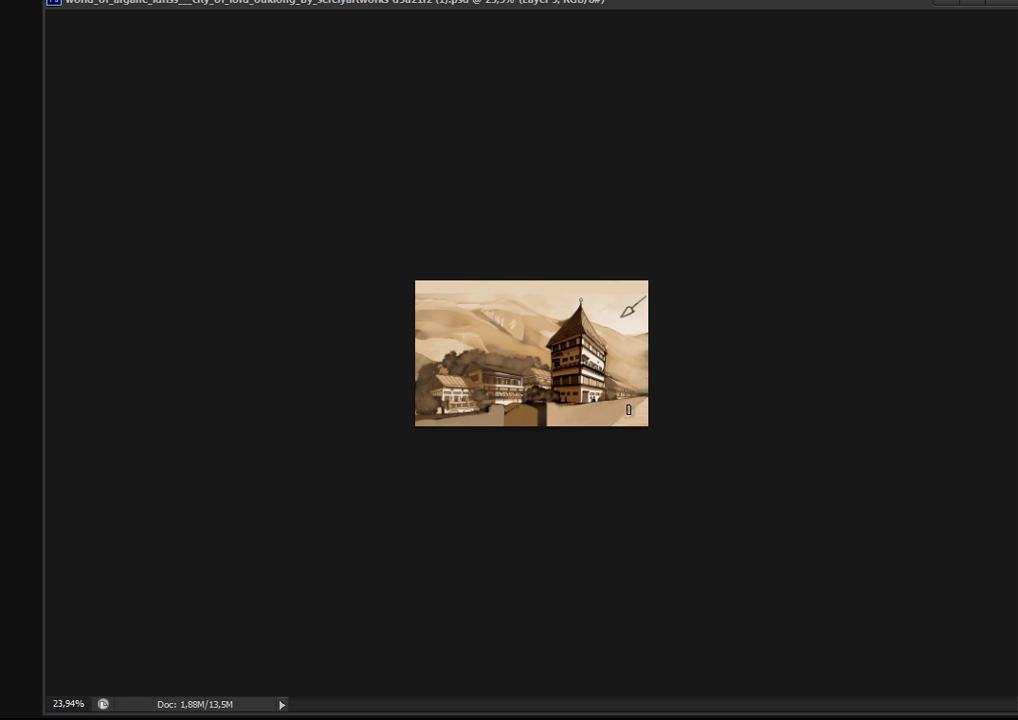
left_click_drag(622, 412, 634, 415)
key("ctrl+alt+z")
key("ctrl+alt+z")
key("ctrl+z")
- Draw red arrows pointing at the mountains, the hills beside the tower and the distant building, and mark the dark foreground figure in red
left_click_drag(501, 331, 475, 310)
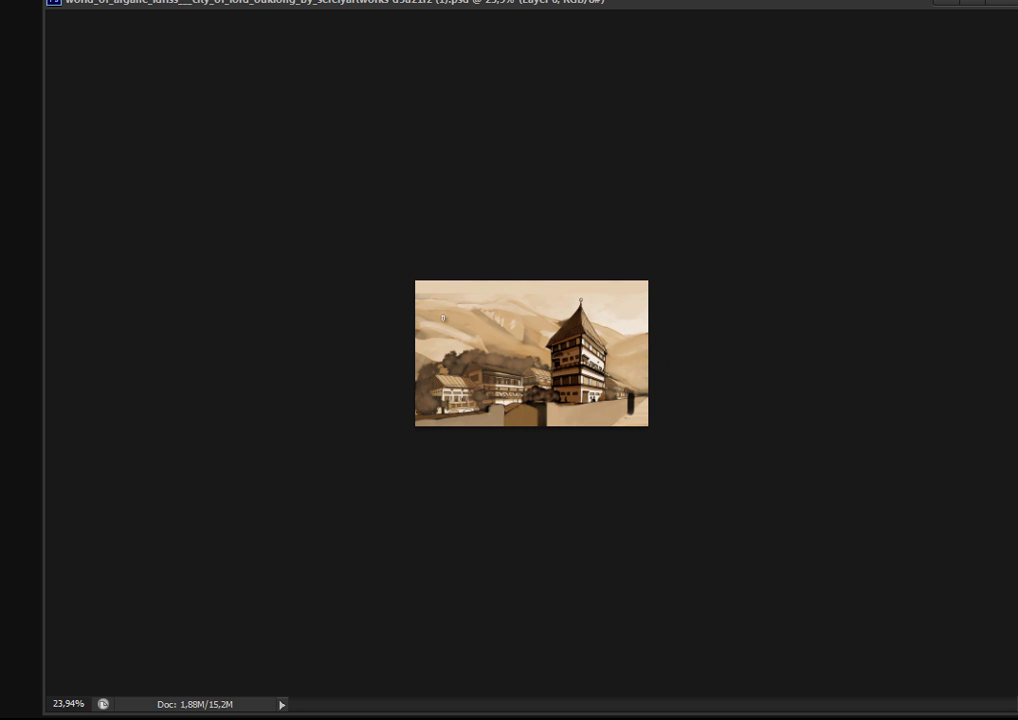
mouse_move(452, 298)
left_mouse_down()
mouse_move(504, 320)
mouse_move(490, 325)
left_mouse_up()
mouse_move(647, 330)
left_mouse_down()
mouse_move(629, 340)
mouse_move(638, 339)
mouse_move(618, 325)
left_mouse_up()
left_click_drag(617, 317, 625, 323)
left_click_drag(612, 389, 626, 394)
left_click_drag(630, 396, 630, 416)
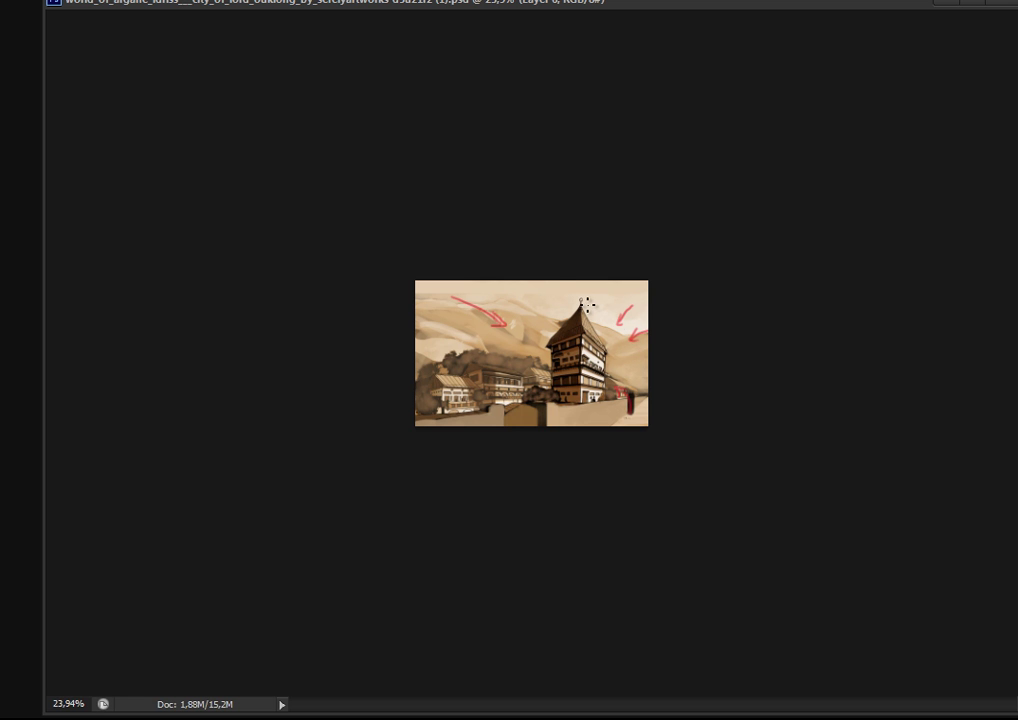
- Draw red guide arrows along the treeline and the foreground wall, leading toward the tower
left_click_drag(471, 350, 531, 364)
key("v")
key("b")
left_click_drag(418, 417, 599, 403)
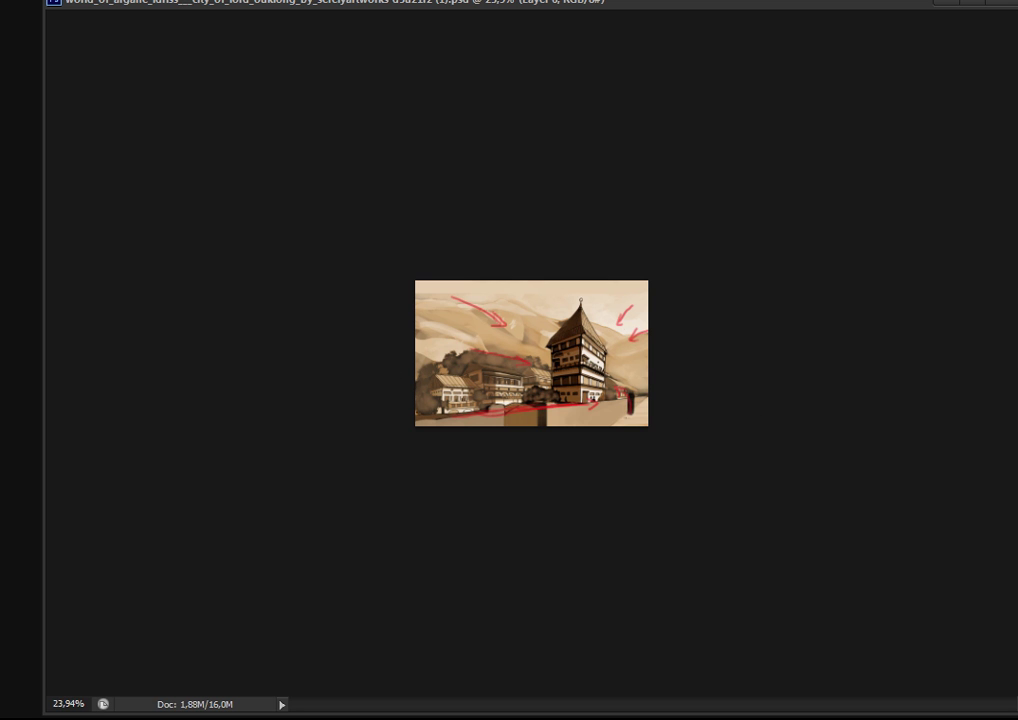
- Undo all the red annotation strokes over the painting
key("ctrl+alt+z")
key("ctrl+alt+z")
key("ctrl+alt+z")
key("ctrl+alt+z")
key("ctrl+alt+z")
key("ctrl+alt+z")
key("ctrl+alt+z")
key("ctrl+alt+z")
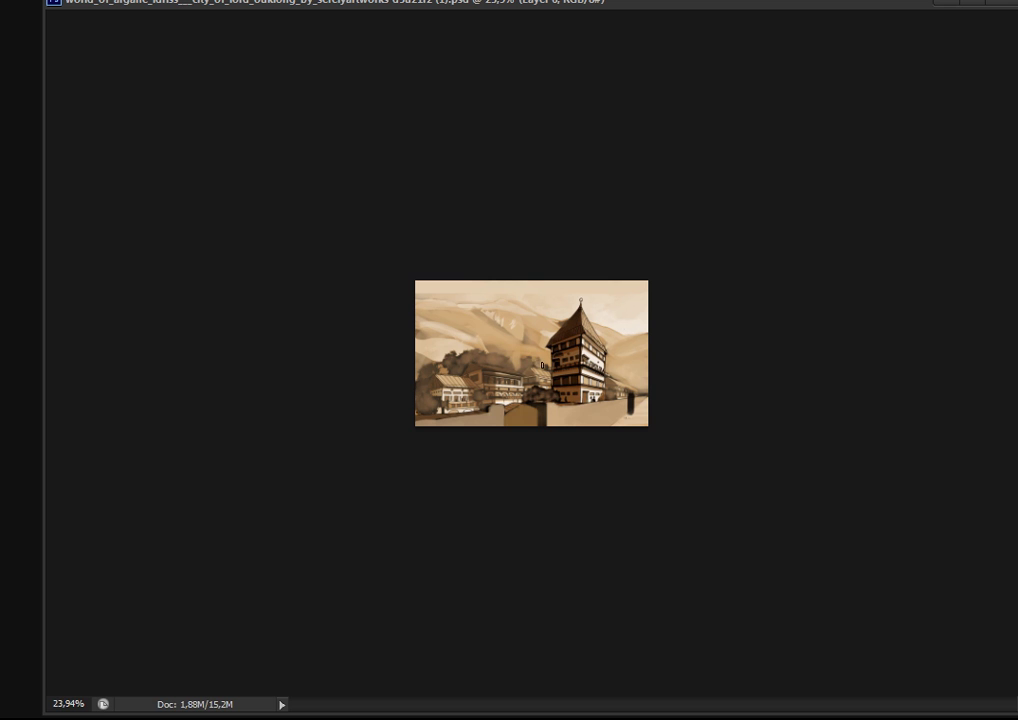
- Repaint the flat treeline behind the houses as separate rounded tree clumps with an uneven silhouette
left_click(515, 356)
left_click_drag(467, 350, 498, 365)
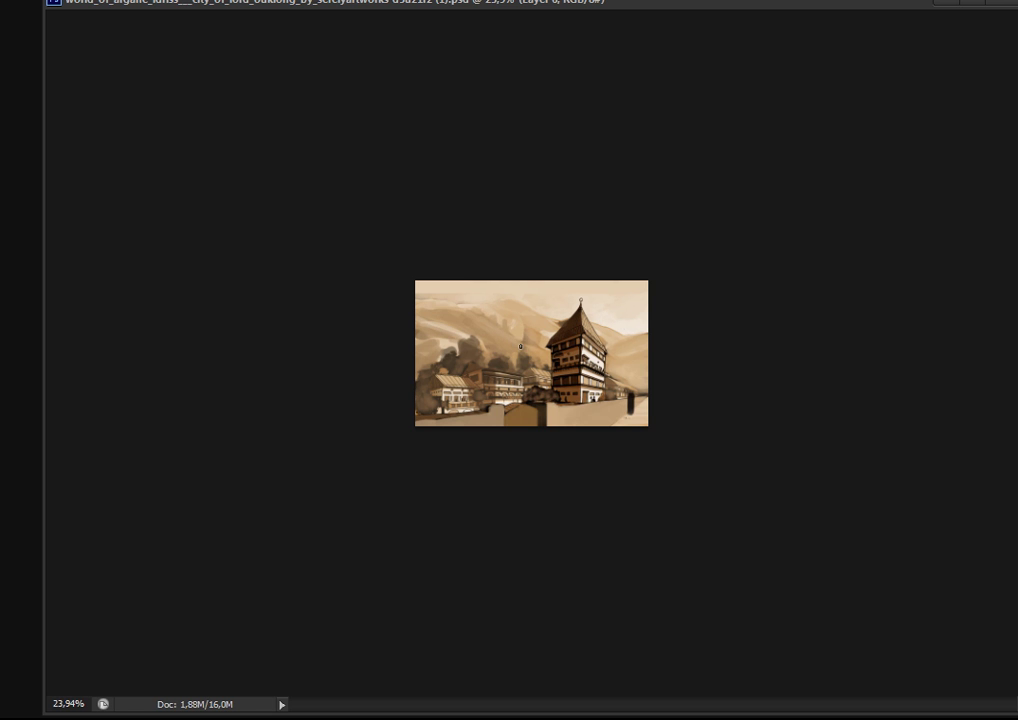
- Paint out the foreground walls, gate and dark figure with pale beige to form open sandy ground
scroll(573, 376, "up", 5)
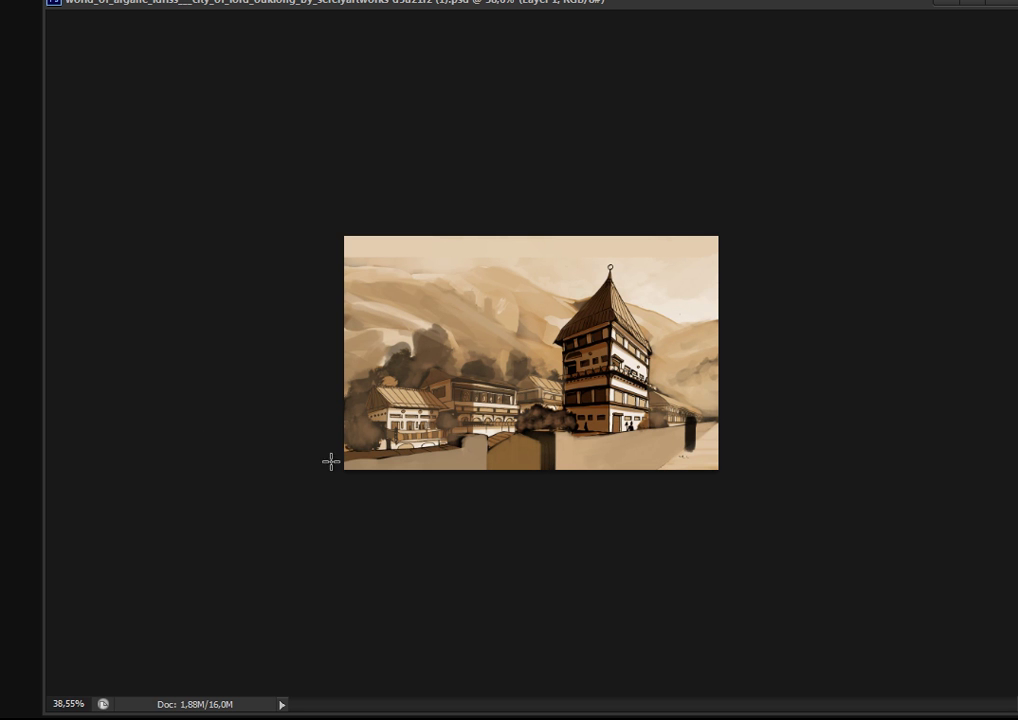
key("ctrl+alt+z")
key("ctrl+alt+z")
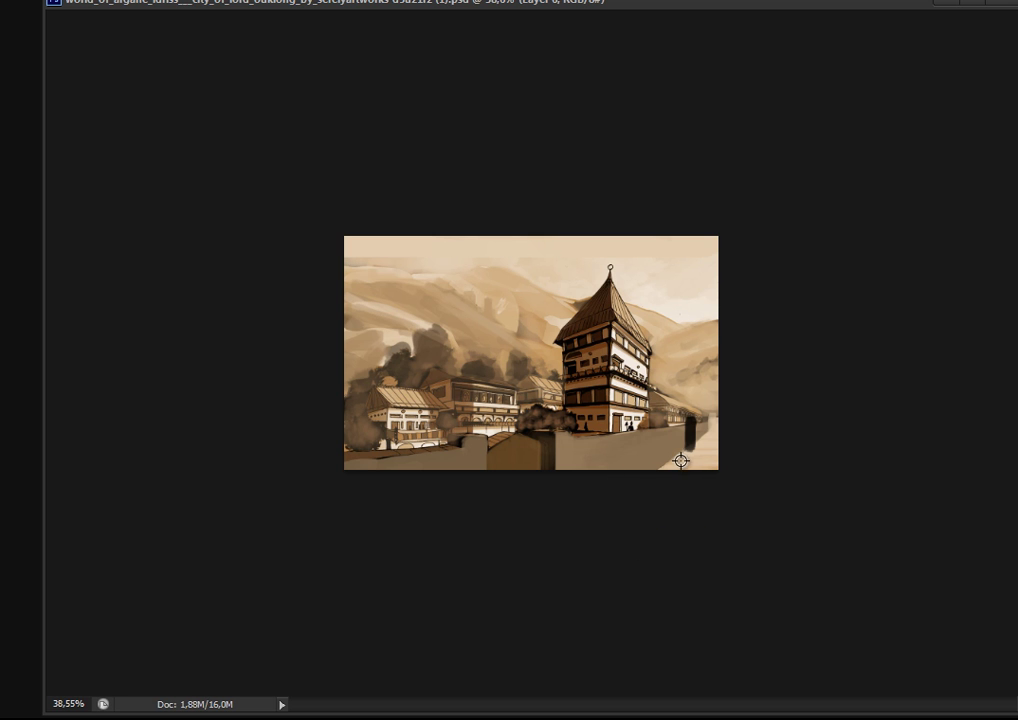
mouse_move(590, 469)
left_mouse_down()
mouse_move(623, 467)
mouse_move(576, 464)
mouse_move(686, 447)
mouse_move(664, 447)
mouse_move(723, 430)
mouse_move(636, 449)
mouse_move(635, 439)
mouse_move(598, 449)
mouse_move(614, 450)
mouse_move(489, 442)
mouse_move(331, 477)
mouse_move(618, 460)
mouse_move(602, 465)
mouse_move(684, 445)
mouse_move(675, 434)
mouse_move(734, 425)
left_mouse_up()
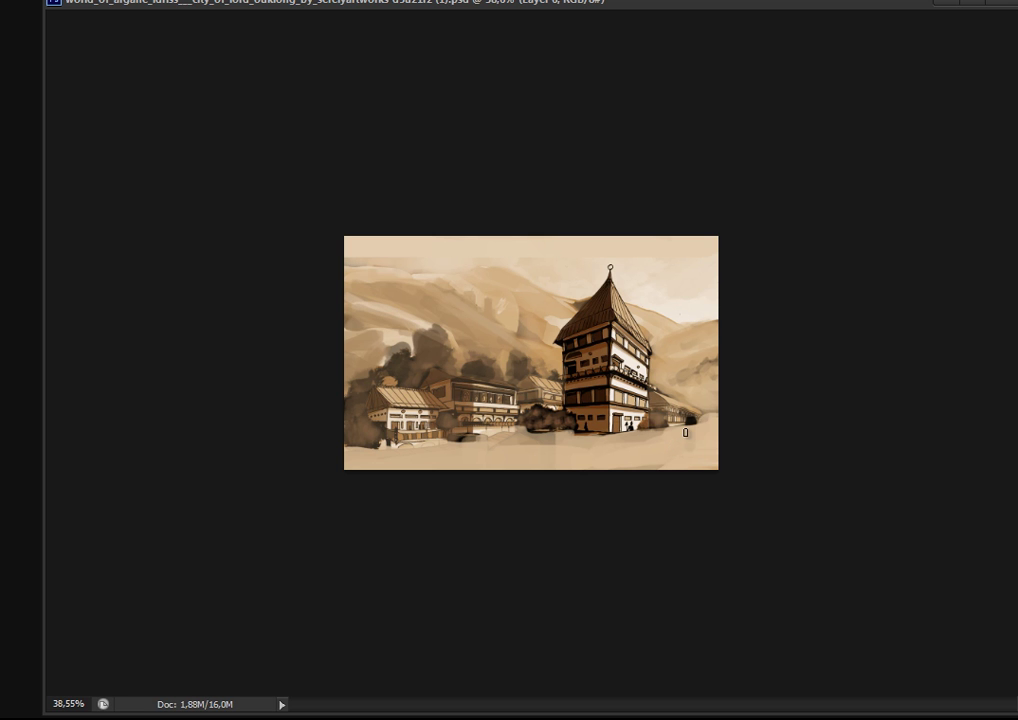
- Paint a brown post-and-rail fence across the foreground beside the tower, receding toward the distant building
mouse_move(677, 432)
left_mouse_down()
mouse_move(675, 441)
mouse_move(689, 432)
left_mouse_up()
key("ctrl+z")
mouse_move(677, 432)
left_mouse_down()
mouse_move(650, 453)
mouse_move(661, 455)
mouse_move(660, 442)
mouse_move(642, 456)
mouse_move(643, 439)
mouse_move(603, 468)
left_mouse_up()
left_click_drag(606, 456, 697, 424)
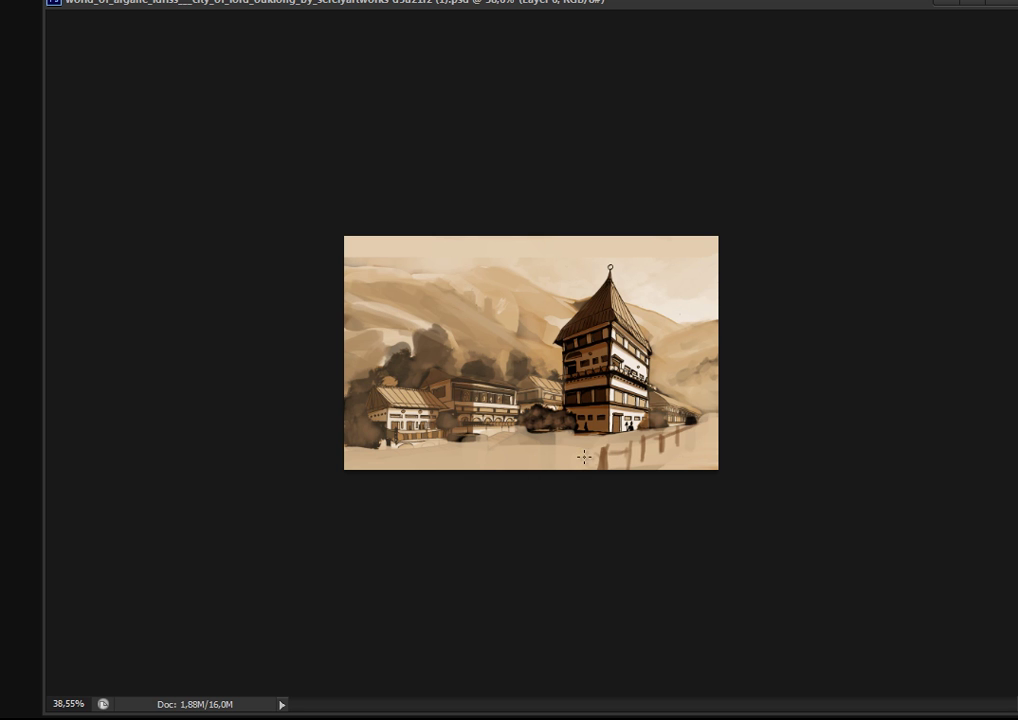
- Sample a dark brown from the bushes and paint a rounded dark bush in the foreground below the houses
left_click(483, 453, "alt")
left_click(534, 428, "alt")
mouse_move(464, 460)
left_mouse_down()
mouse_move(450, 450)
mouse_move(466, 464)
mouse_move(433, 463)
left_mouse_up()
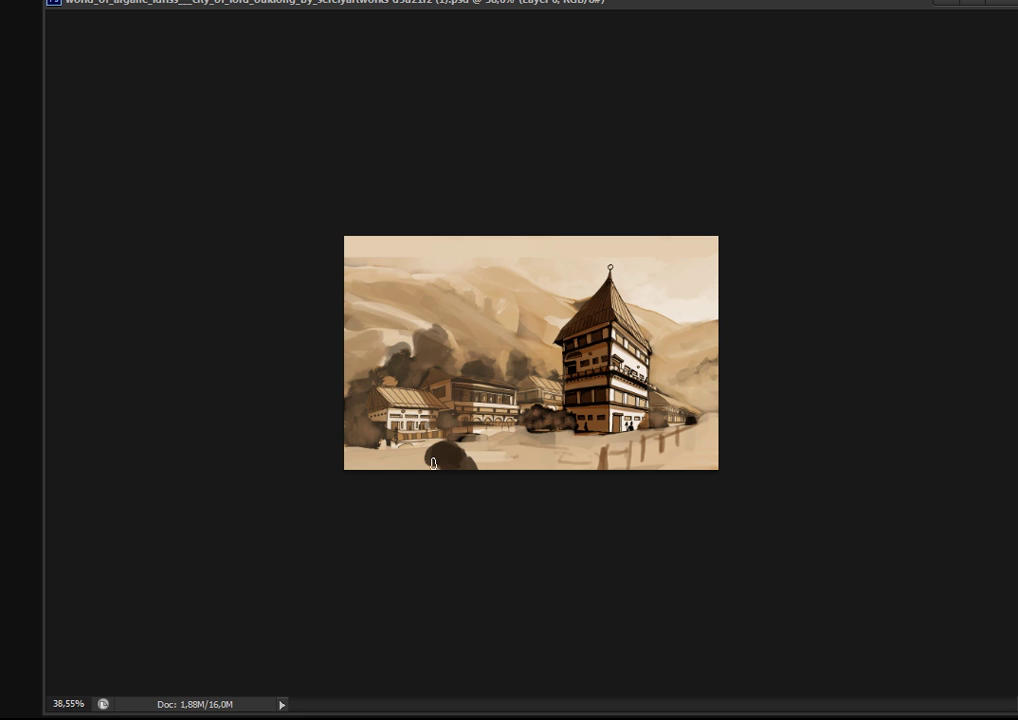